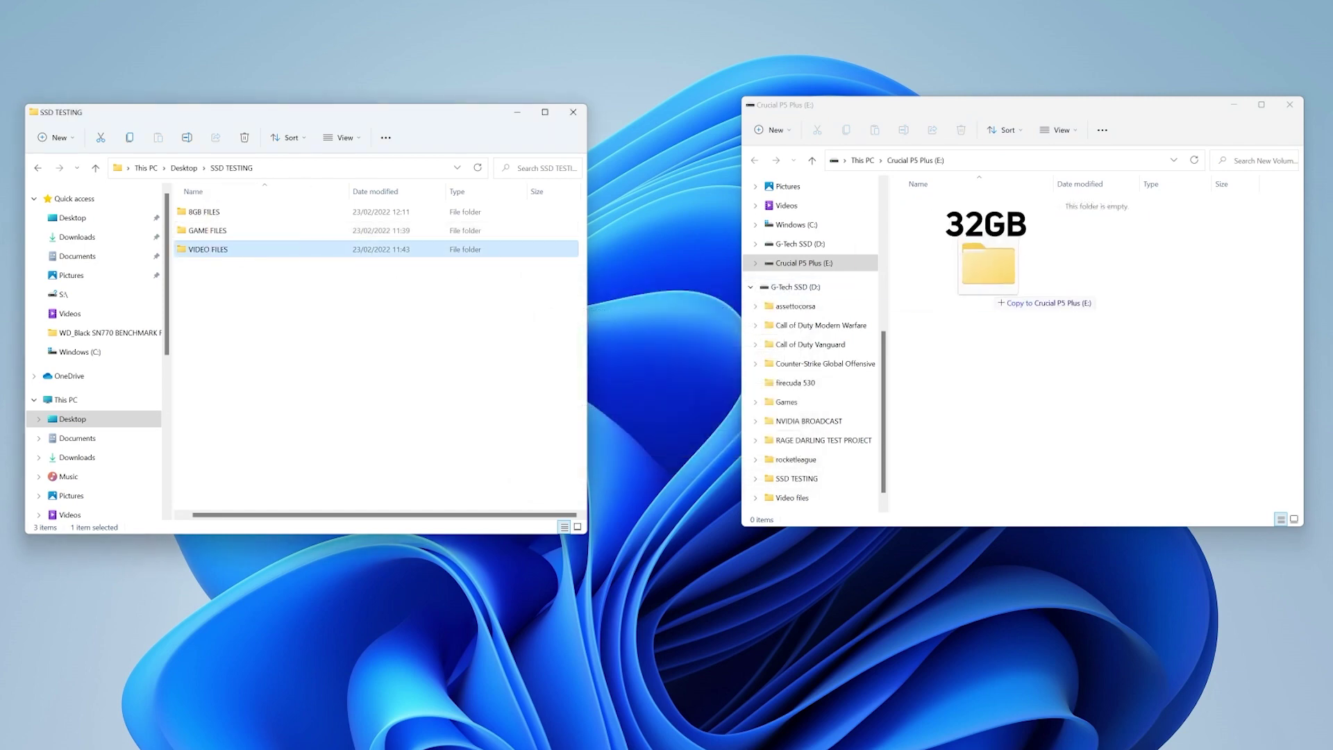
- Drop the 32GB VIDEO FILES folder onto the empty Crucial P5 Plus (E:) drive to copy it
left_click_drag(987, 266, 988, 266)
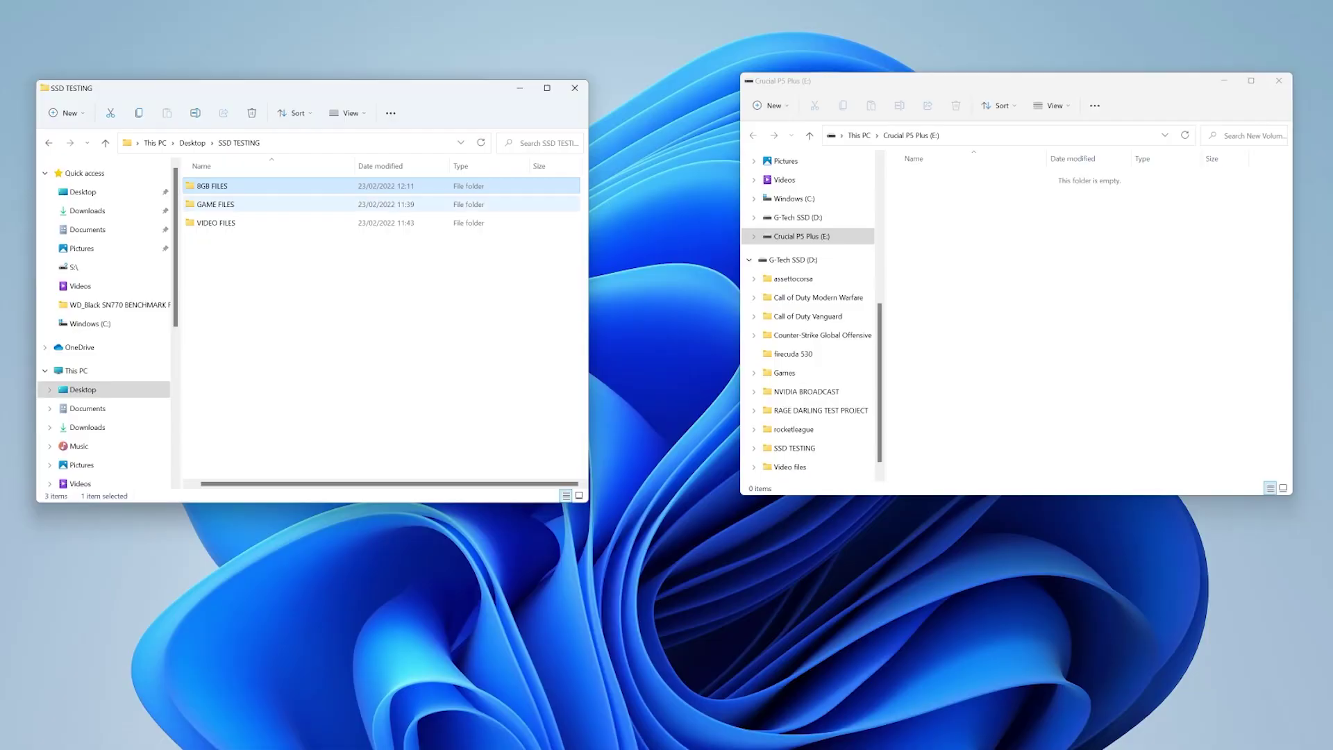
- Drop the 8GB FILES folder onto the Crucial P5 Plus (E:) drive to copy it
left_click_drag(1012, 199, 1012, 199)
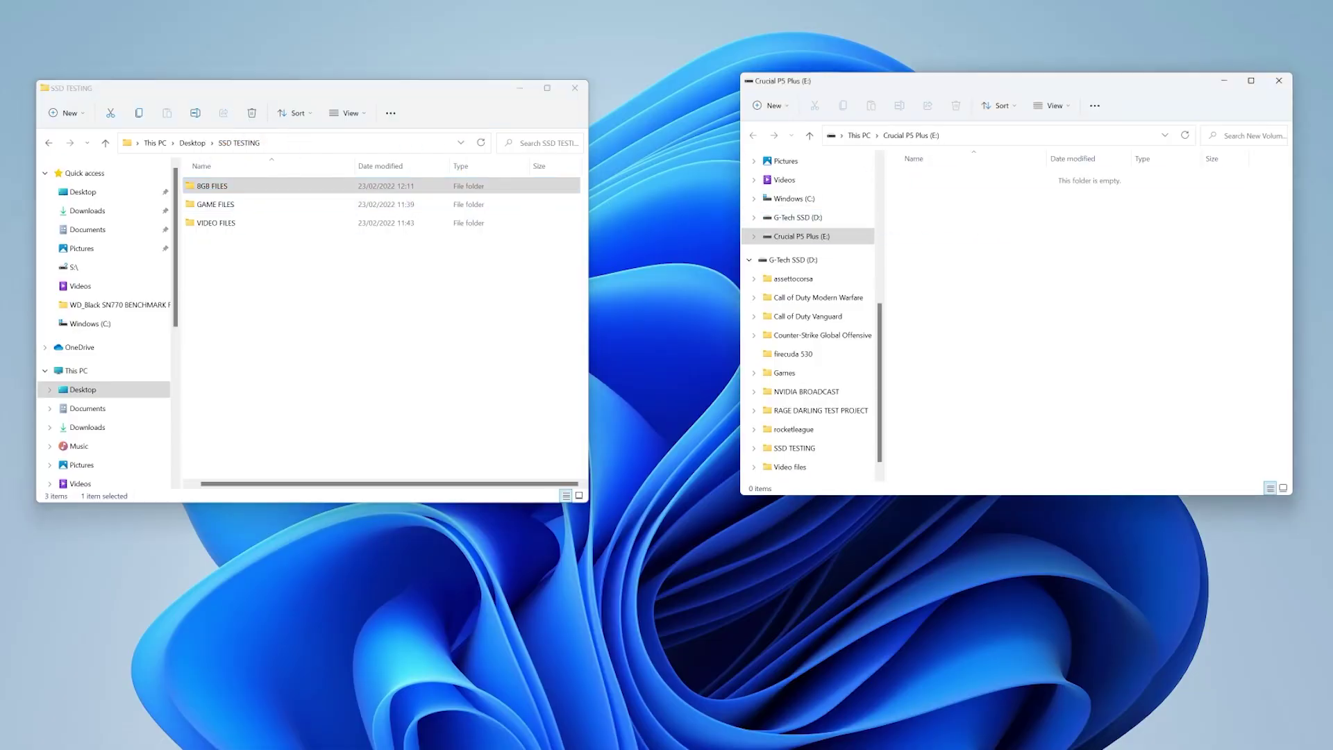